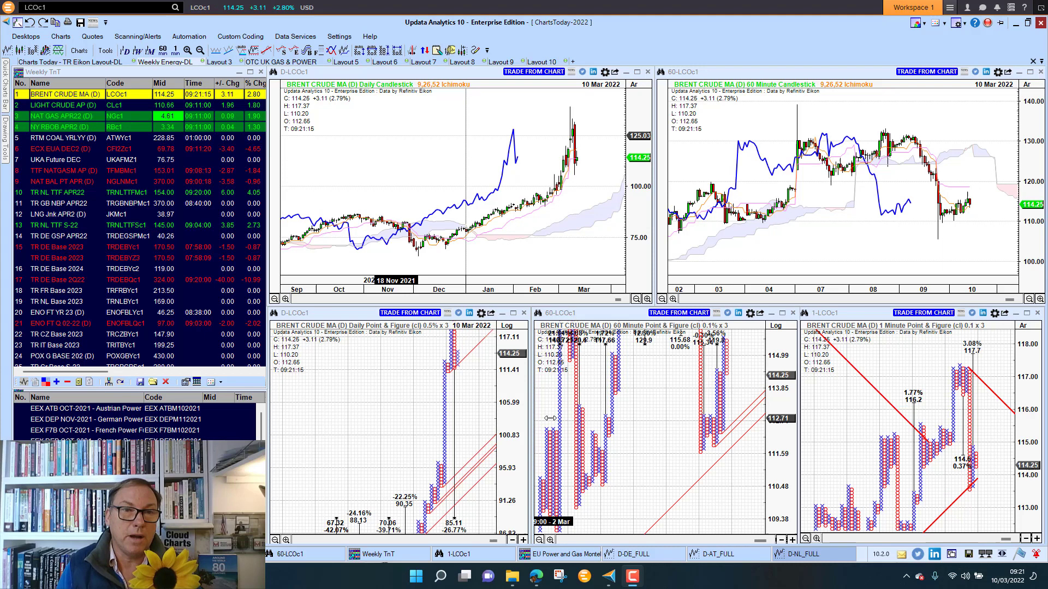
Look at the gold report news layout, then return to the Brent crude energy layout
left_click(220, 62)
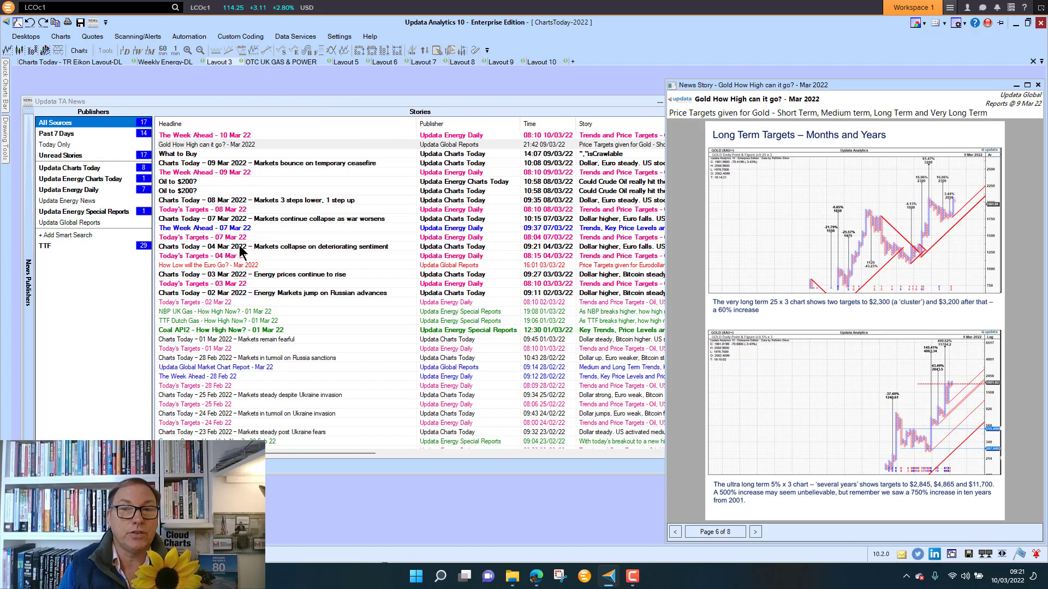
left_click(153, 62)
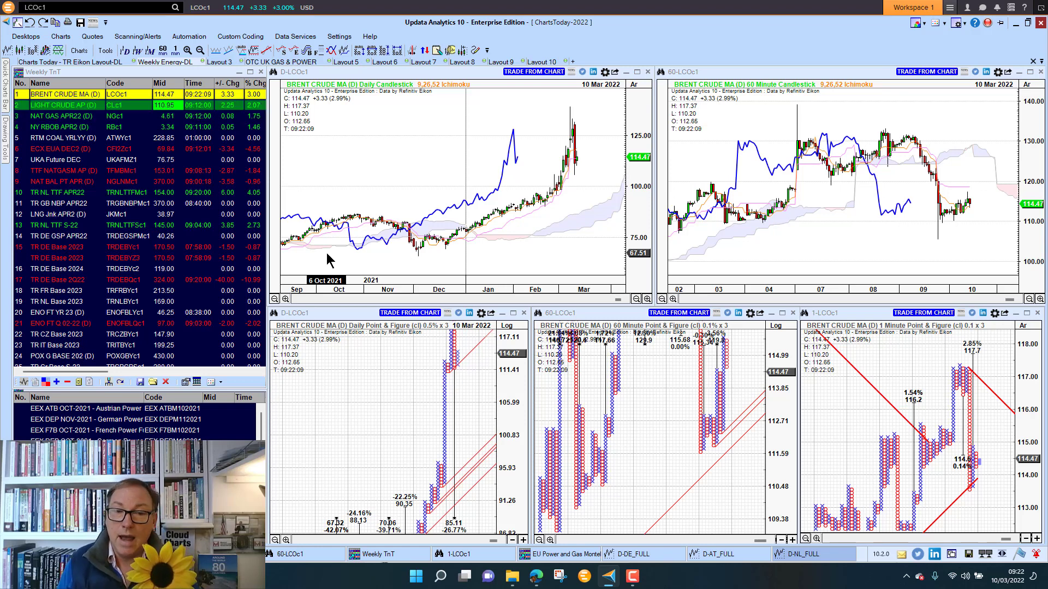
key("super+Tab")
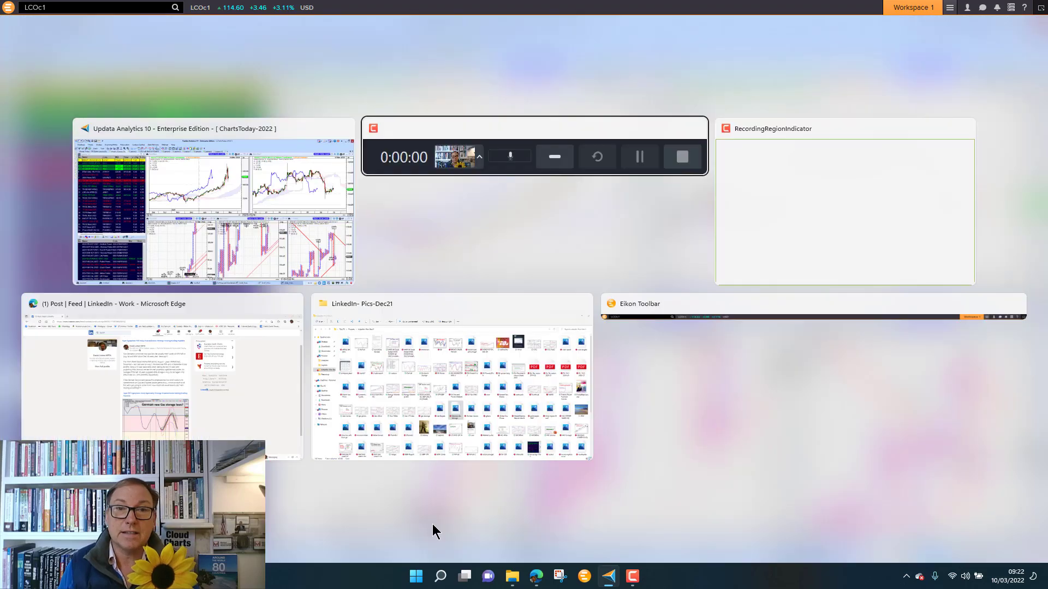
key("Escape")
Switch to the LinkedIn post in the browser and scroll up through it
key("super+Tab")
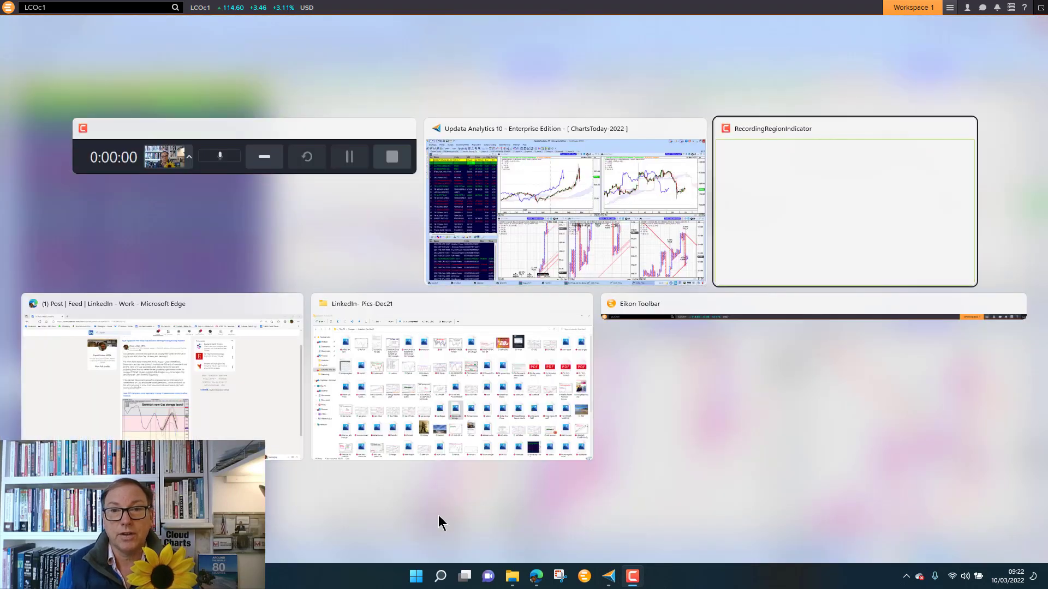
key("Down")
key("Return")
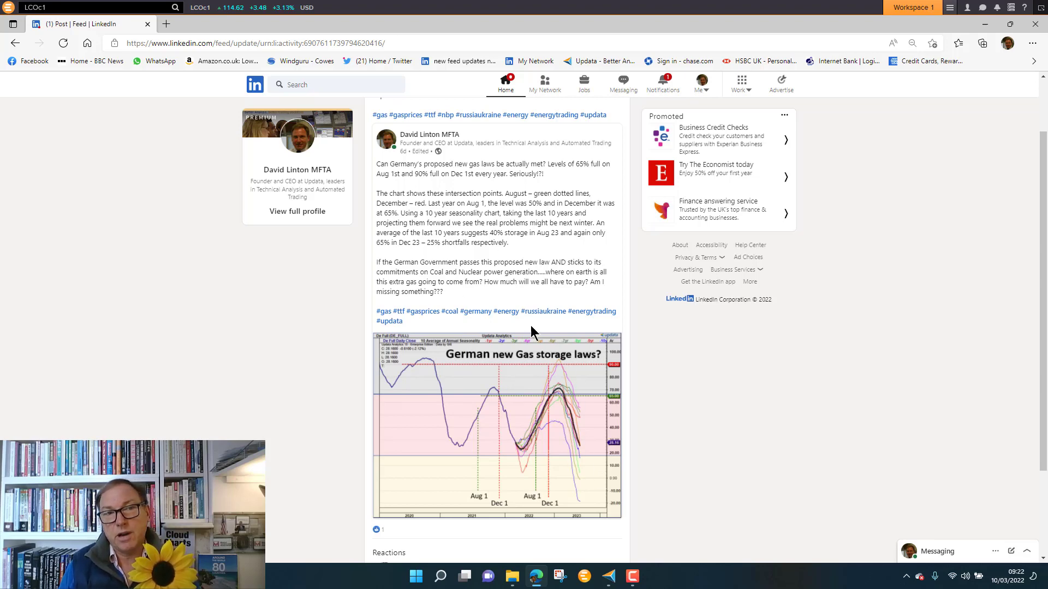
scroll(531, 331, "up", 1)
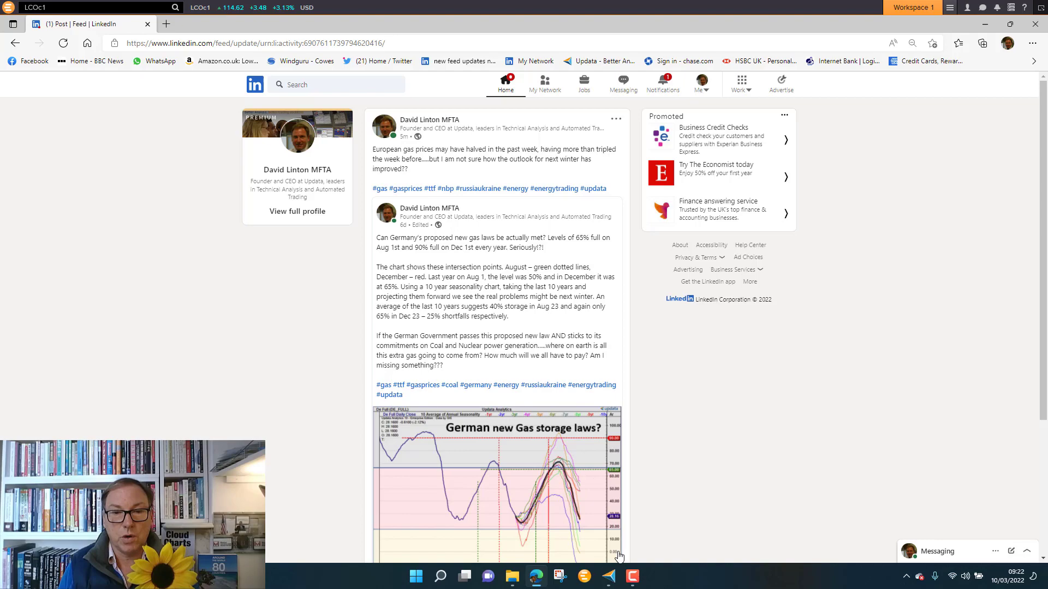
Back in Updata, view the D-DE_FULL seasonality chart, then the D-AT_FULL chart
key("super+Tab")
key("Right")
key("Right")
key("Return")
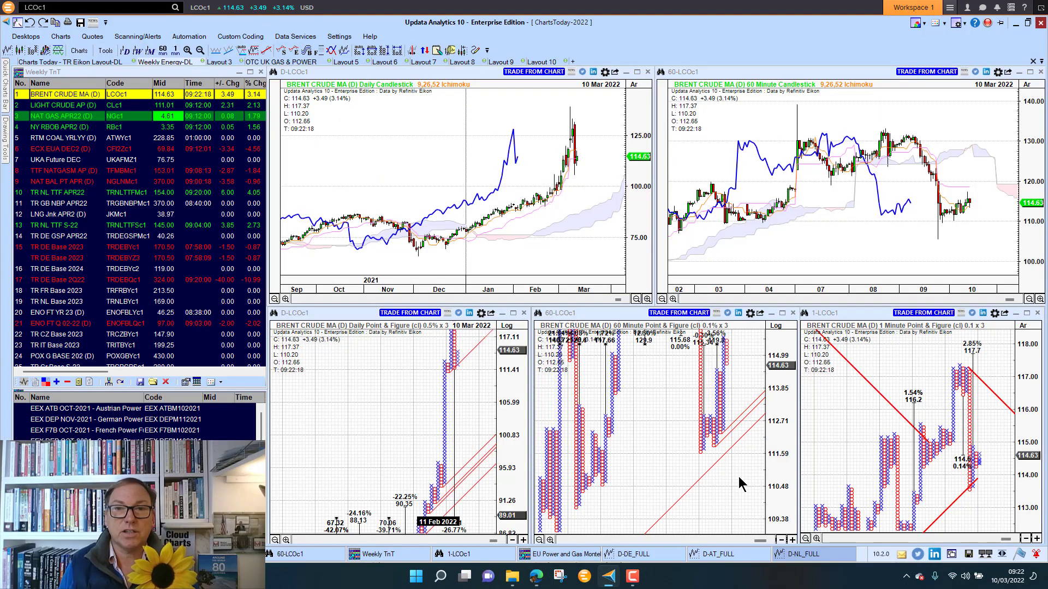
left_click(654, 552)
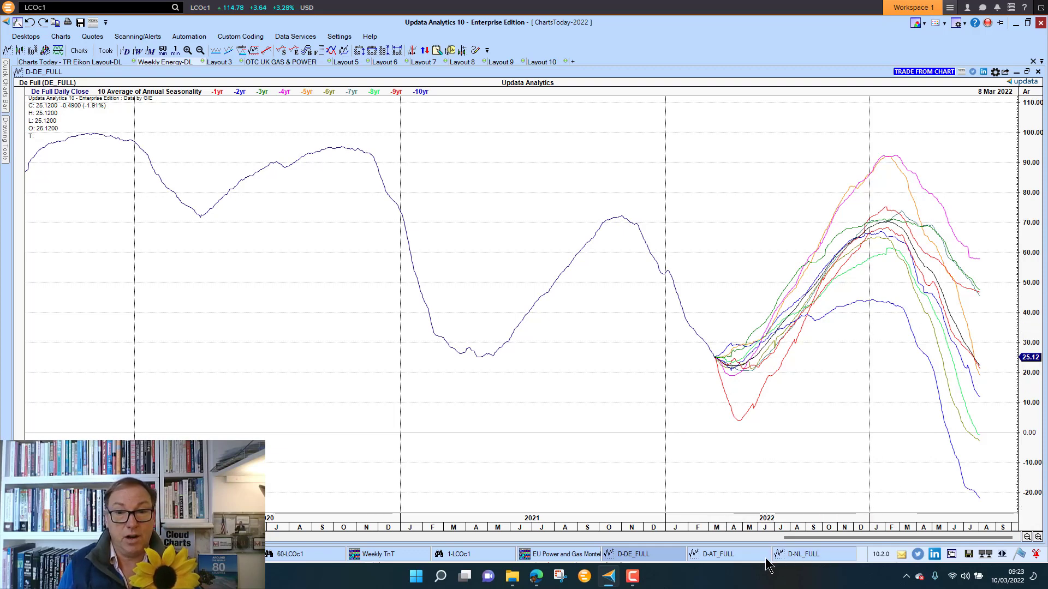
left_click(741, 555)
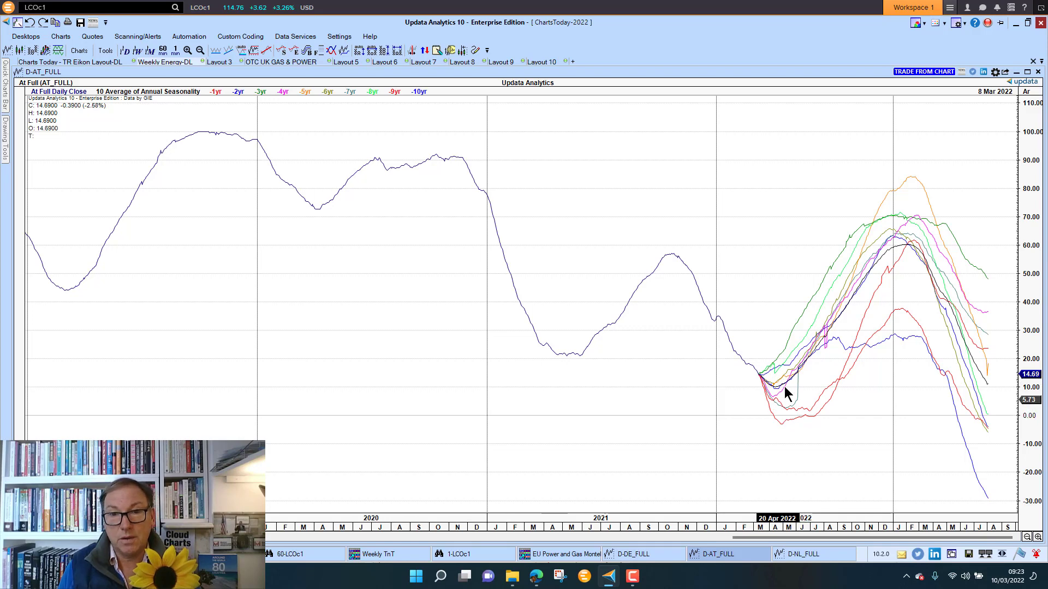
Show the D-NL_FULL seasonality chart, then minimize both seasonality chart windows
left_click(813, 556)
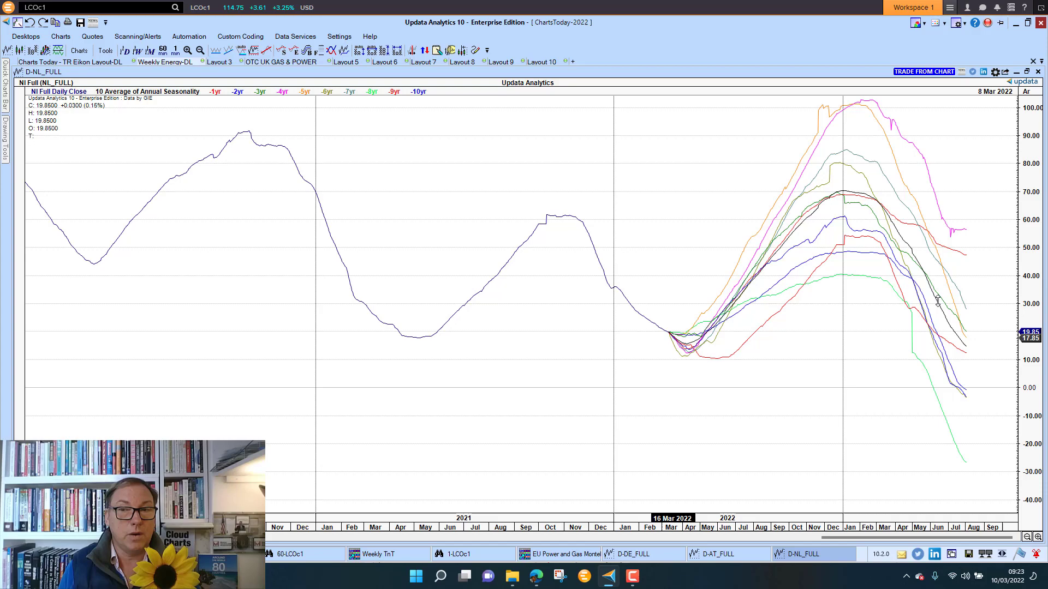
left_click(1016, 72)
left_click(1016, 72)
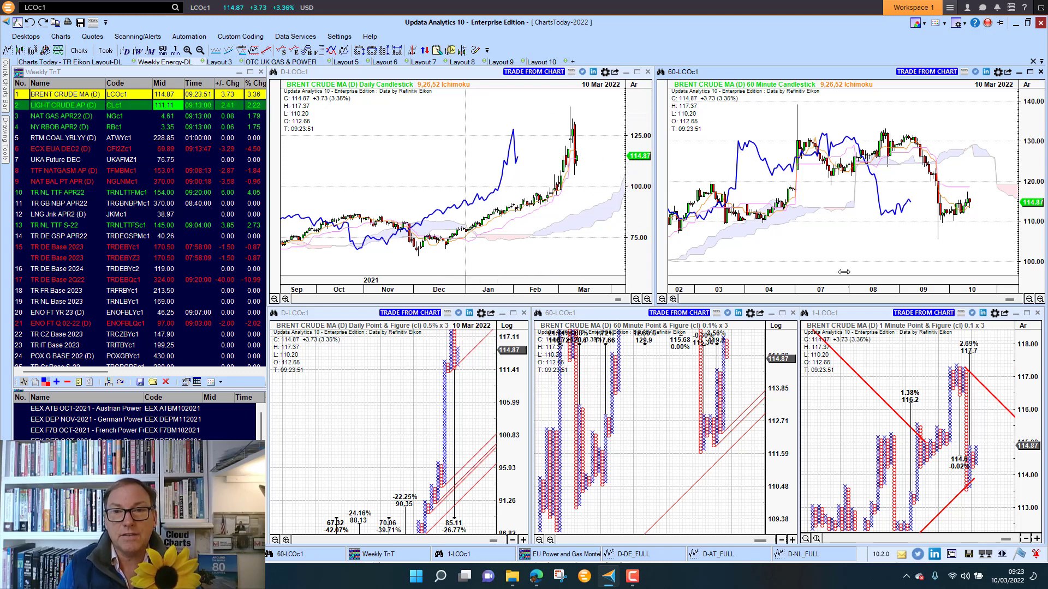
Draw horizontal price levels at 133.15 and 105.60 on the 60-minute Brent chart
left_click(254, 51)
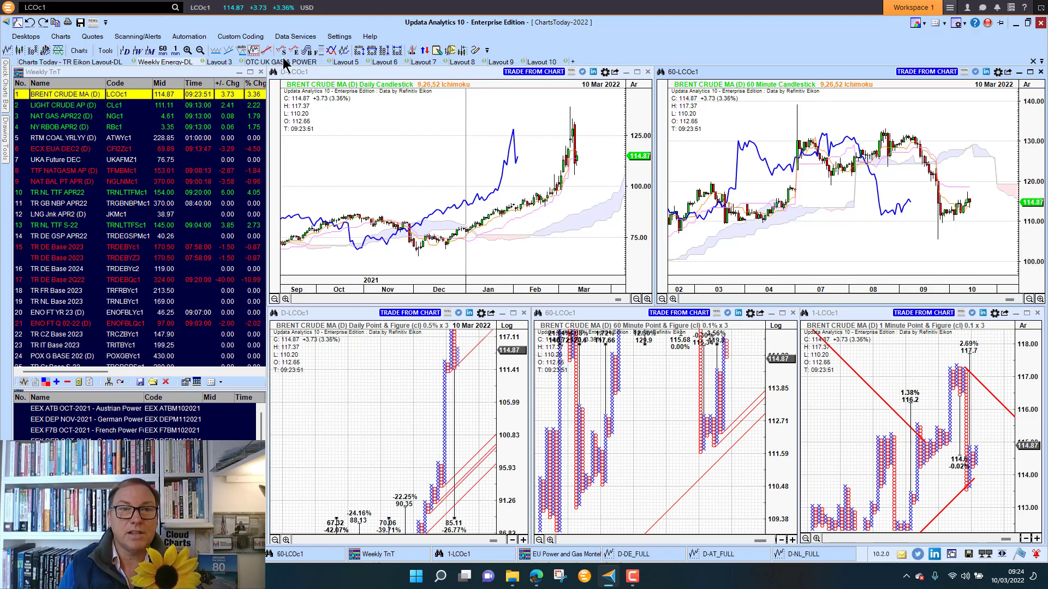
left_click(869, 218)
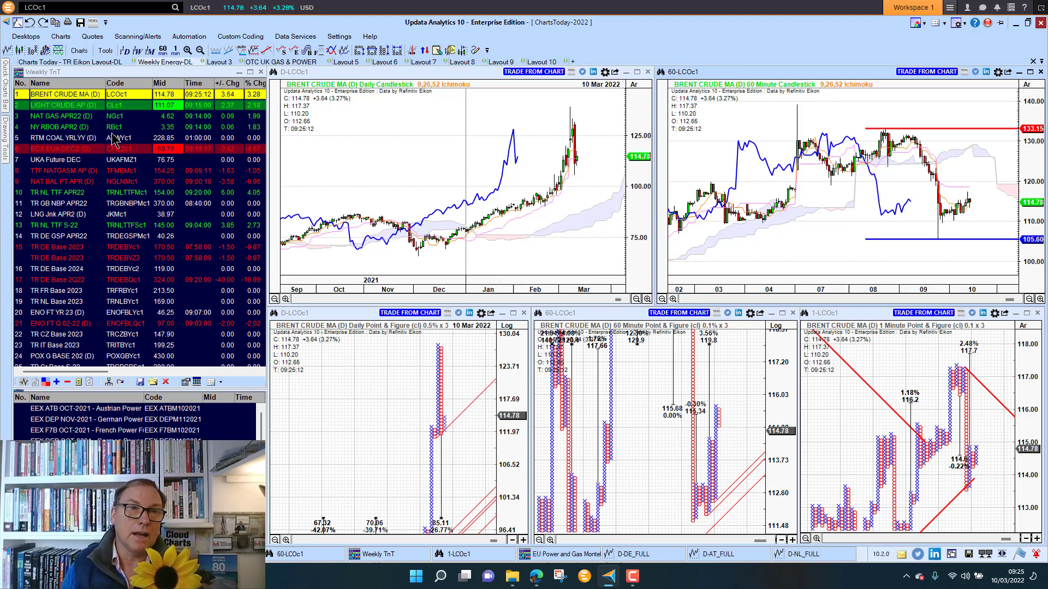
Switch to the Charts Today - TR Eikon Layout-DL layout with the US Dollar Index charts
left_click(70, 61)
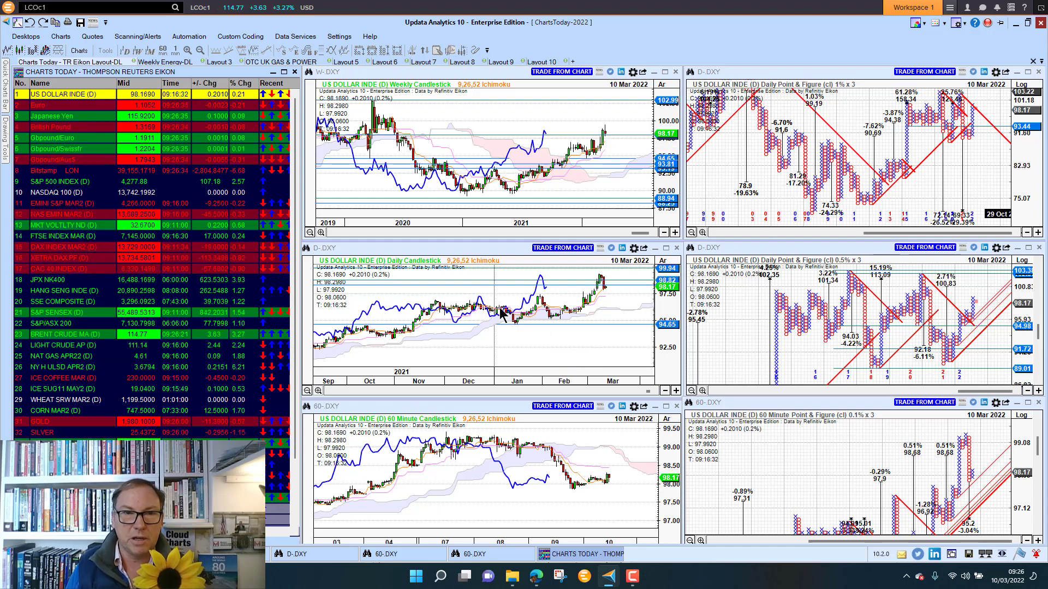
Step the linked charts through Euro, British Pound and Bitstamp, ending on S&P 500 INDEX
left_click(65, 107)
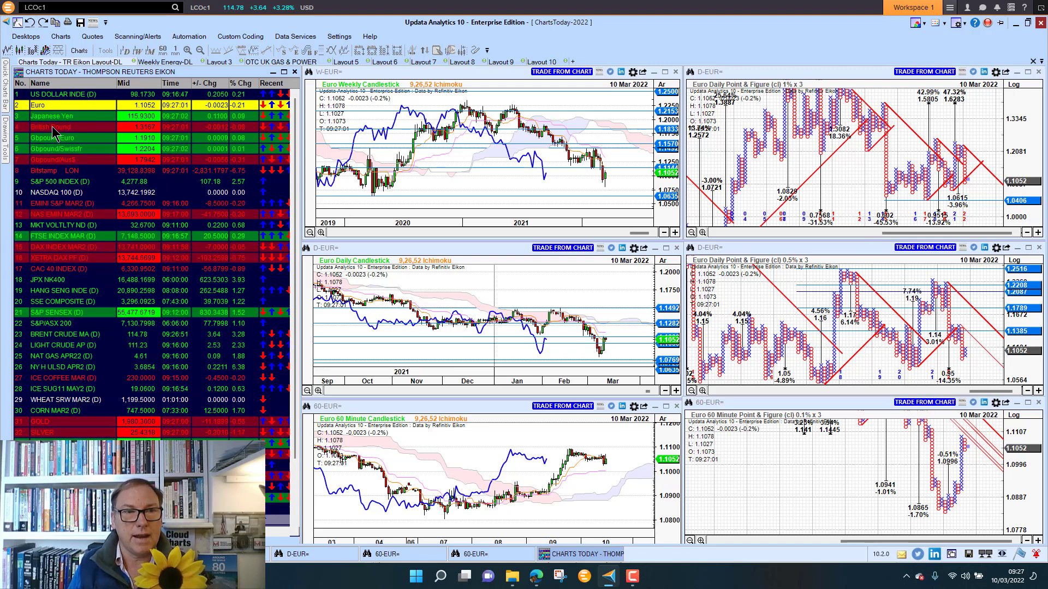
left_click(66, 128)
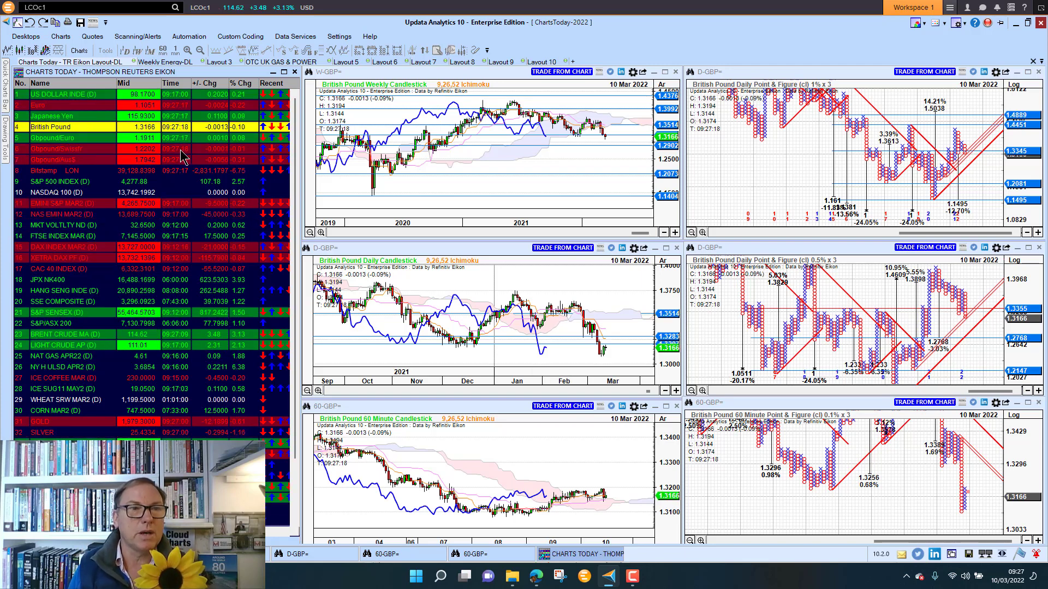
left_click(90, 172)
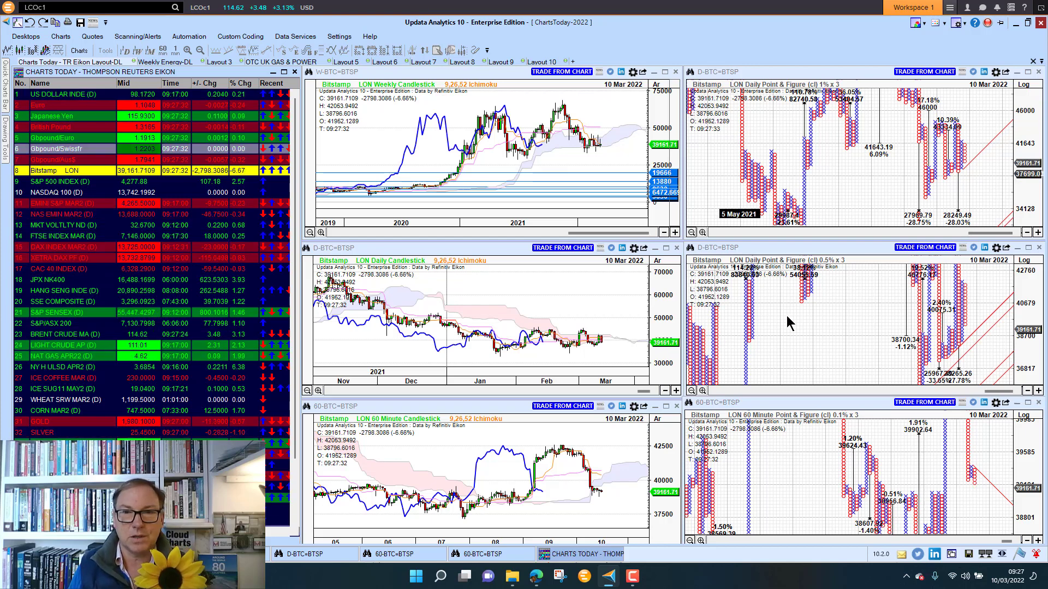
left_click(52, 183)
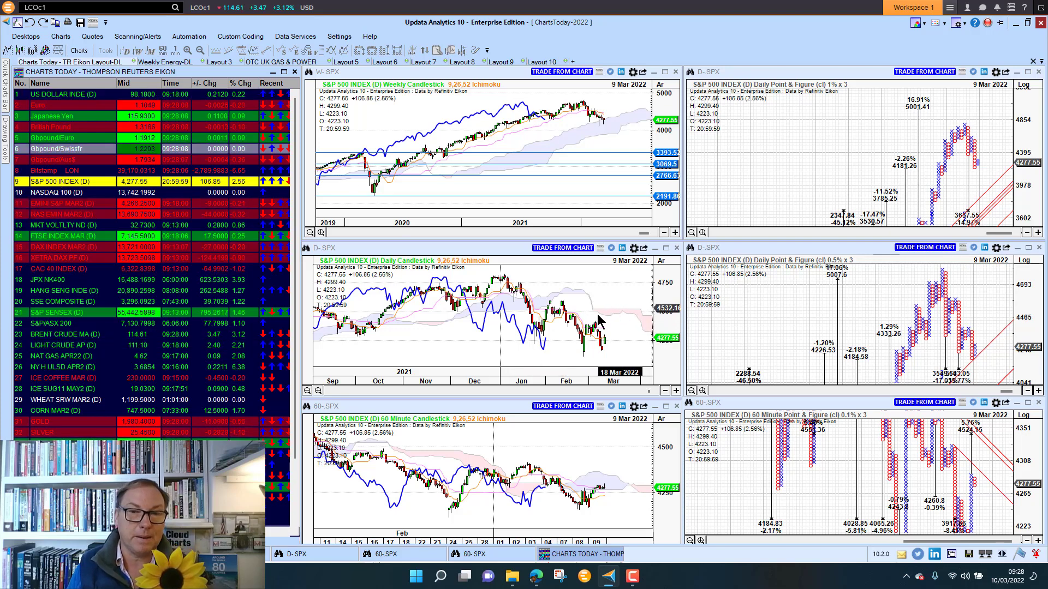
Cycle the charts through EMINI S&P MAR2, NASDAQ 100, MKT VOLTLTY ND, XETRA DAX PF, CORN MAR2, ending on GOLD
left_click(52, 205)
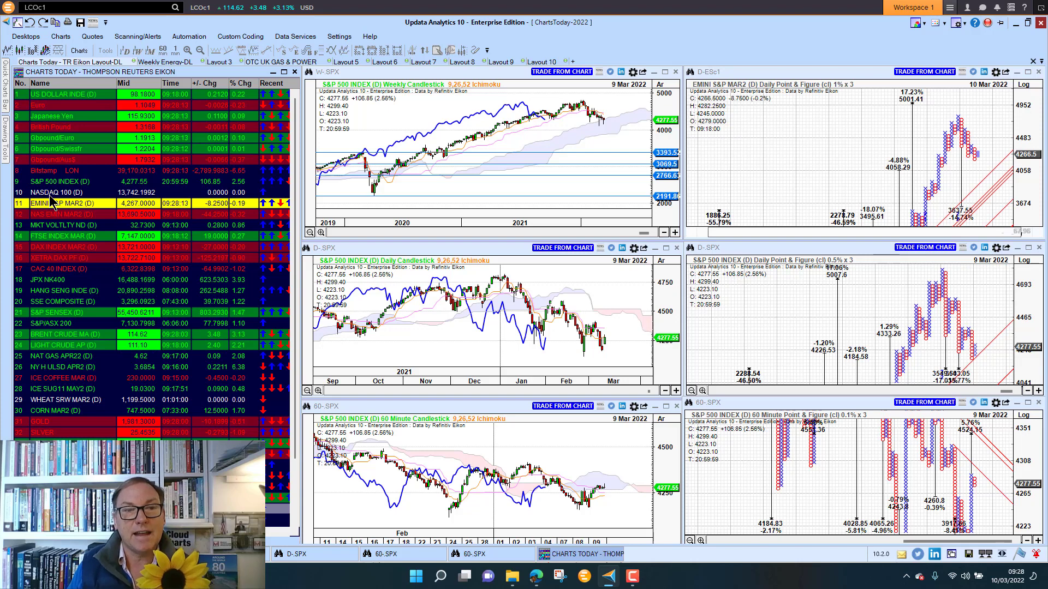
left_click(52, 194)
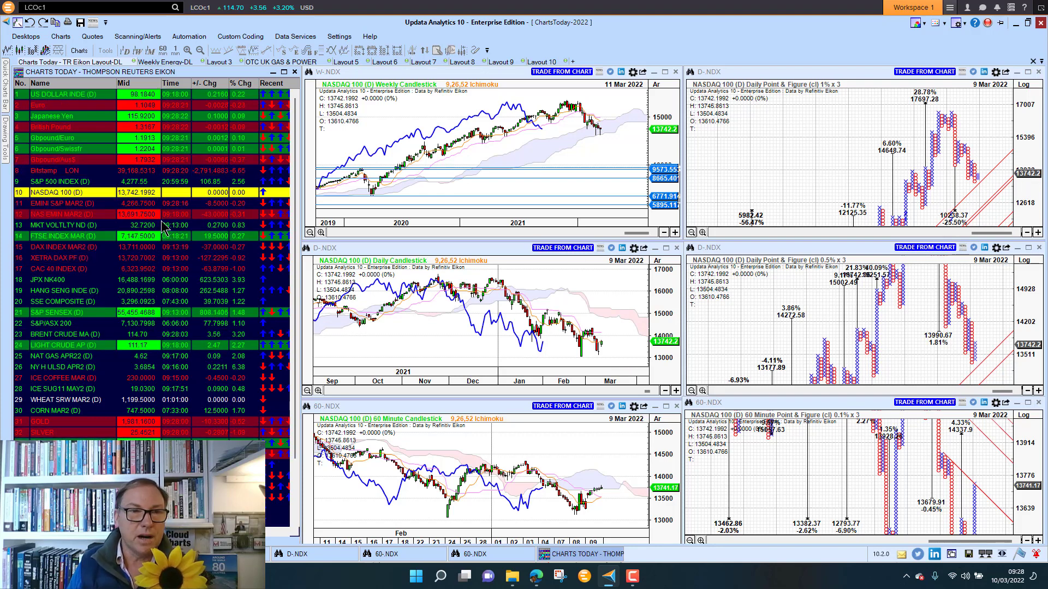
left_click(58, 210)
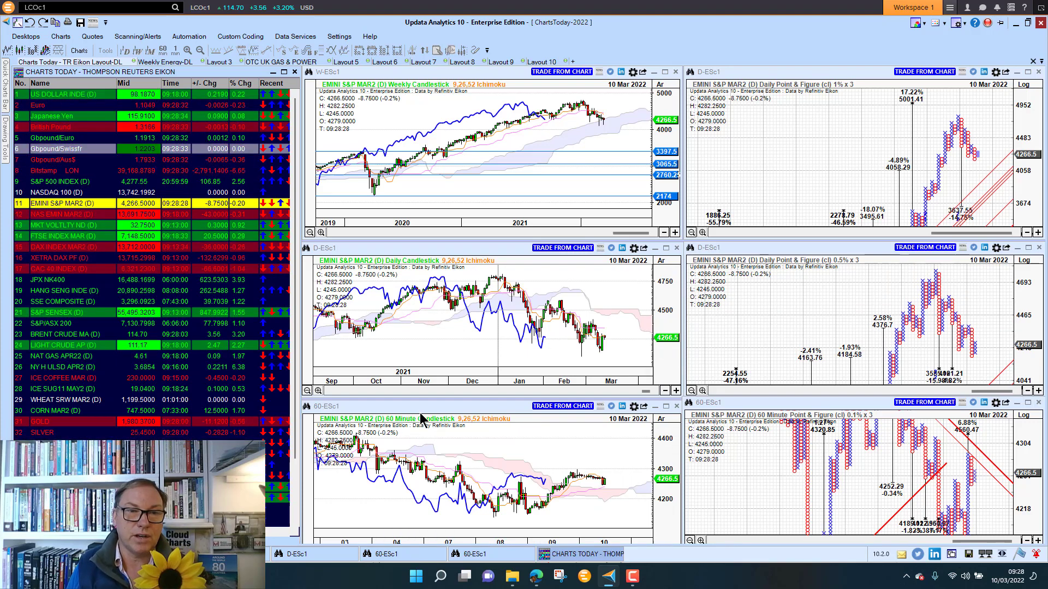
left_click(48, 226)
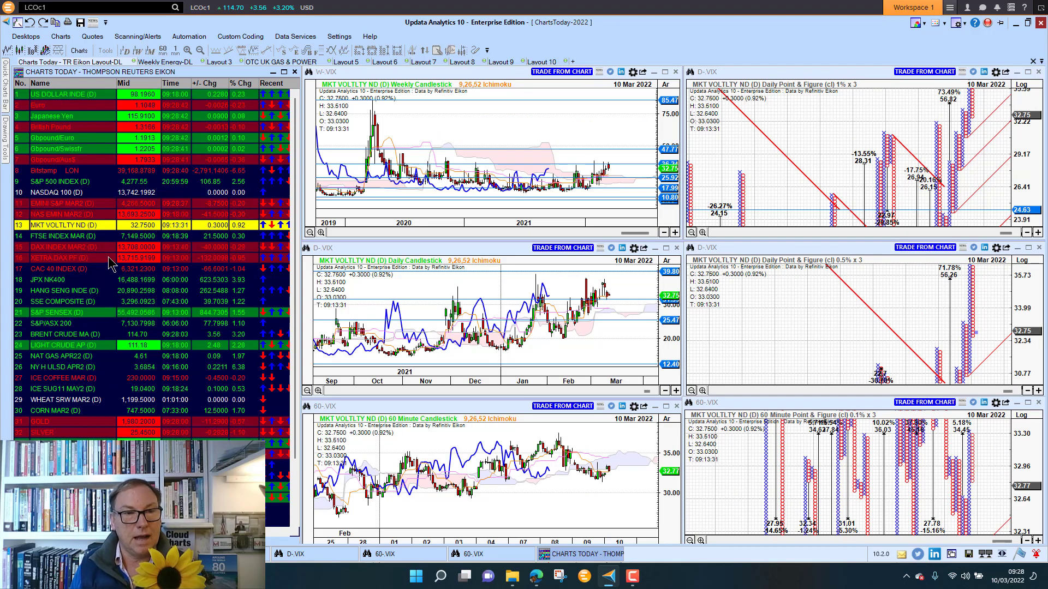
left_click(91, 259)
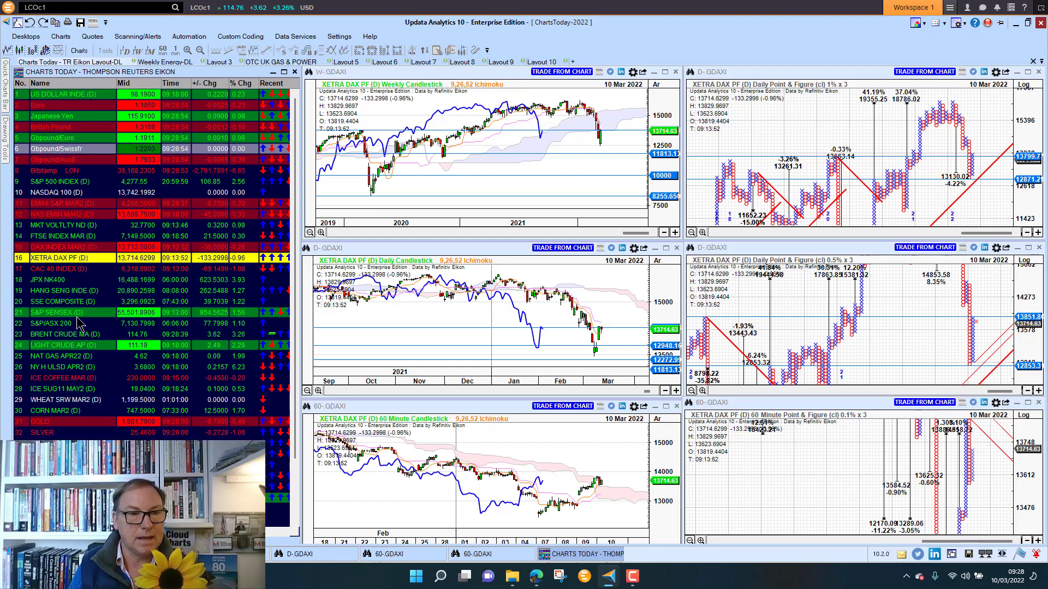
left_click(53, 413)
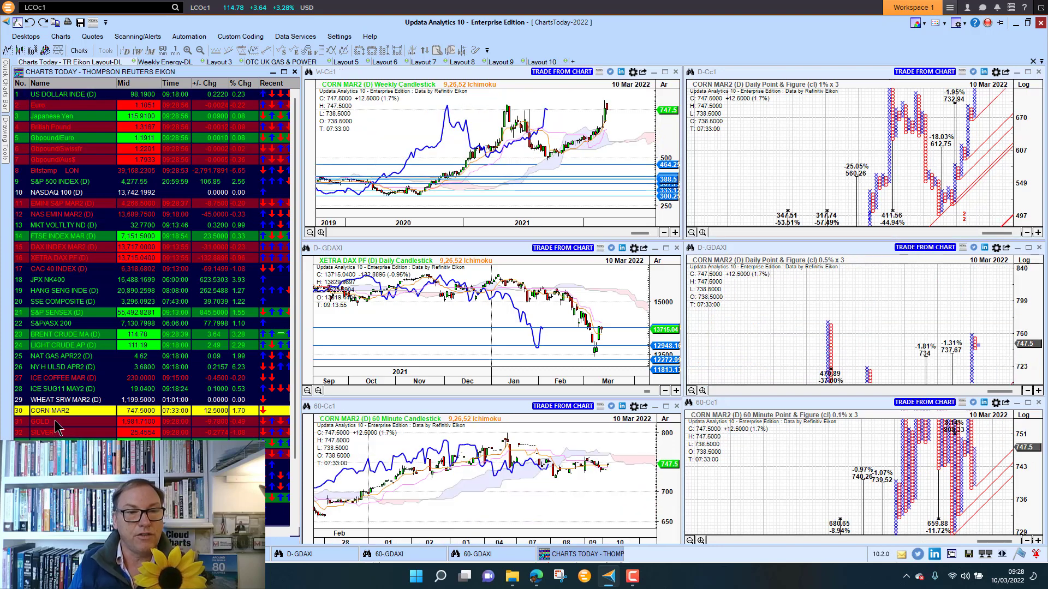
left_click(56, 423)
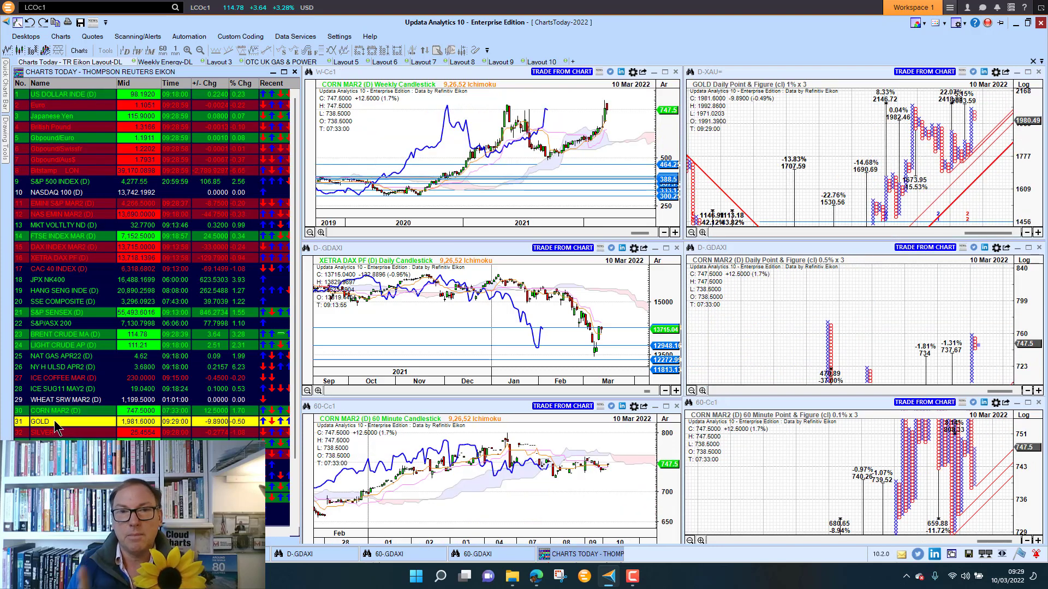
Pass through the UK Gas & Power, news and Charts Today layouts to the Weekly Energy-DL layout
left_click(253, 62)
left_click(219, 63)
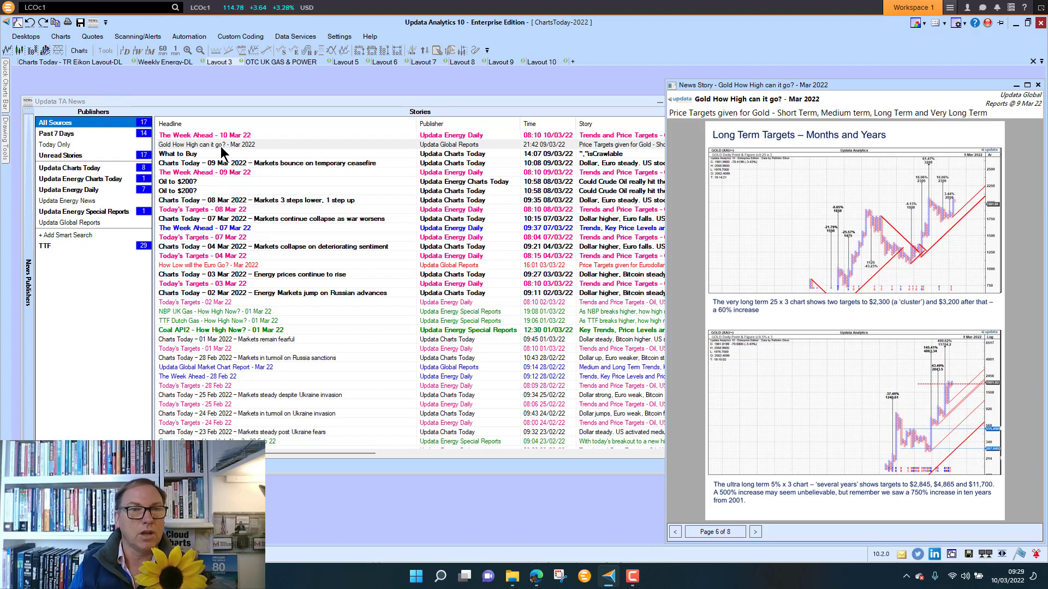
left_click(206, 135)
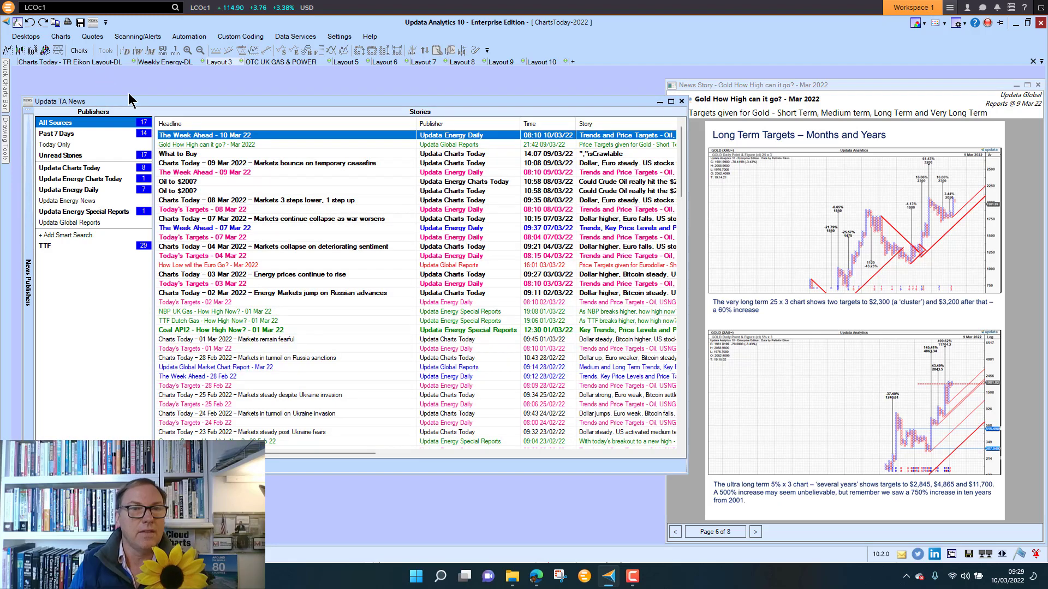
left_click(88, 62)
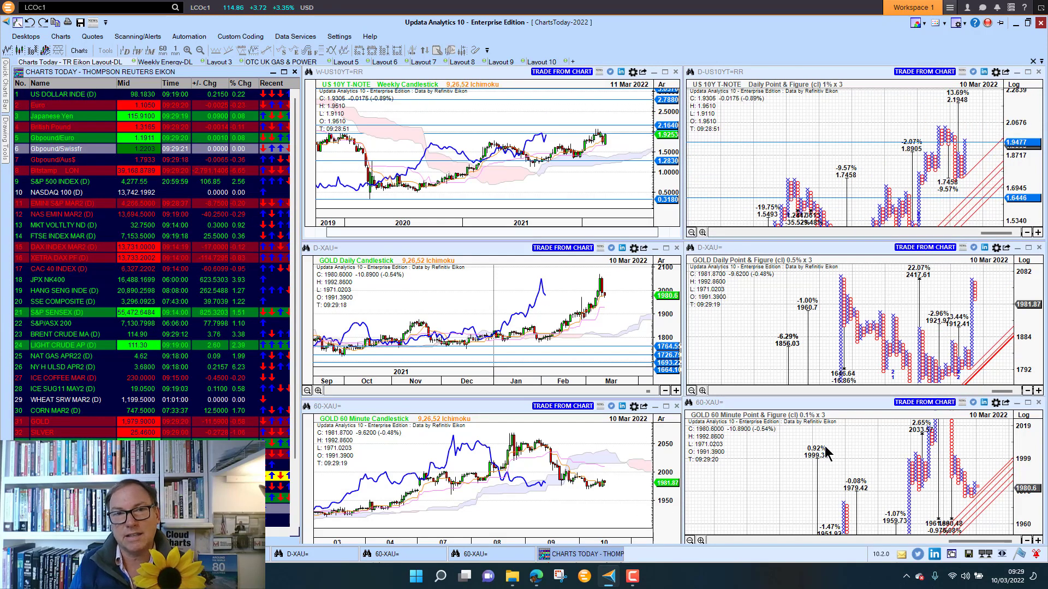
left_click(155, 62)
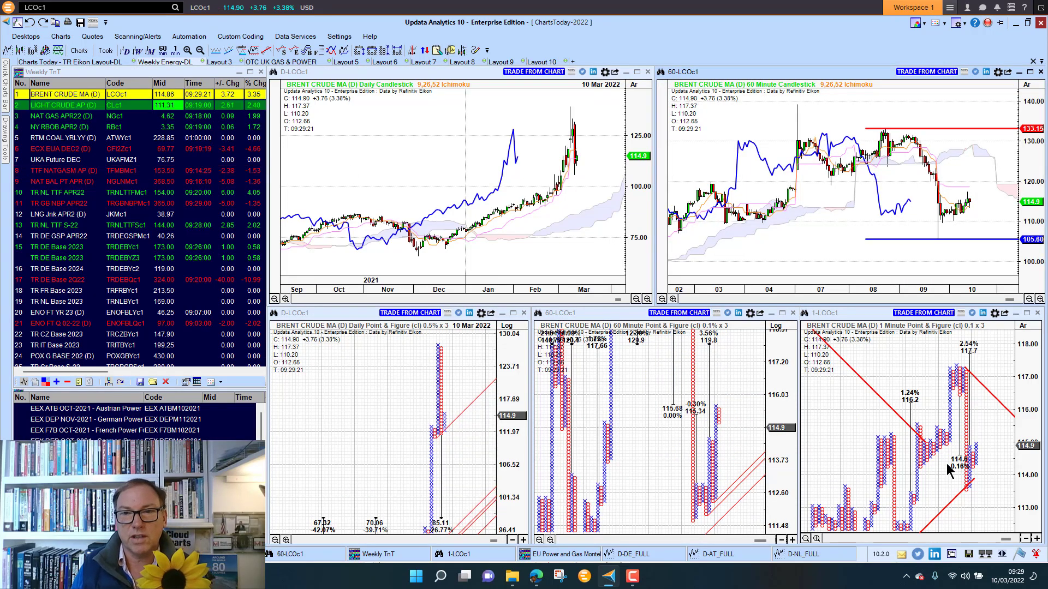
Chart RTM COAL YRLYY, ECX EUA DEC2, TTF NATGASM AP, NAT BAL PT APR, then TR DE Base 2023
left_click(53, 140)
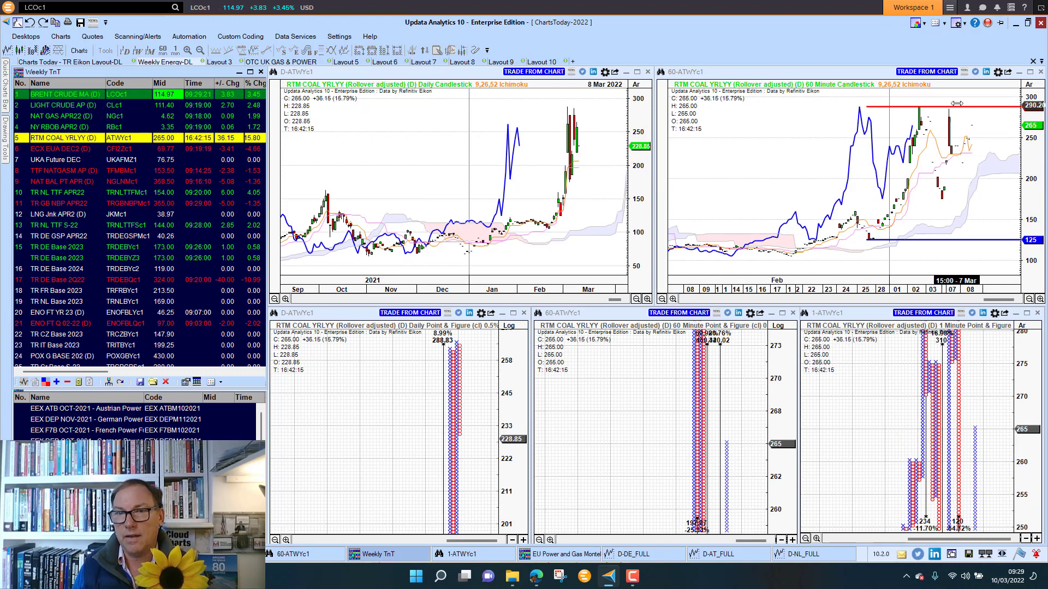
left_click(77, 149)
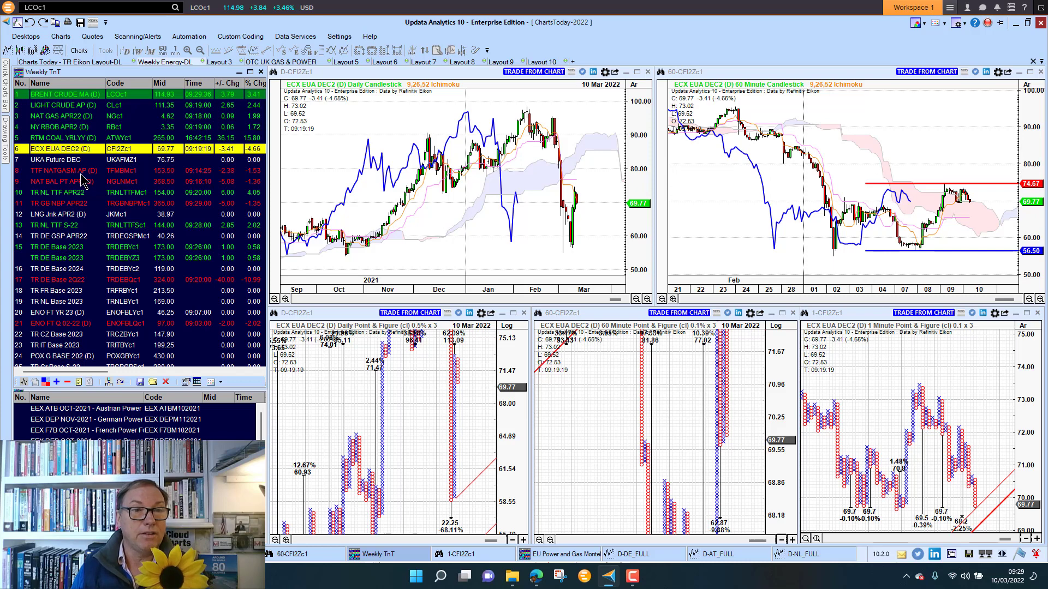
left_click(80, 173)
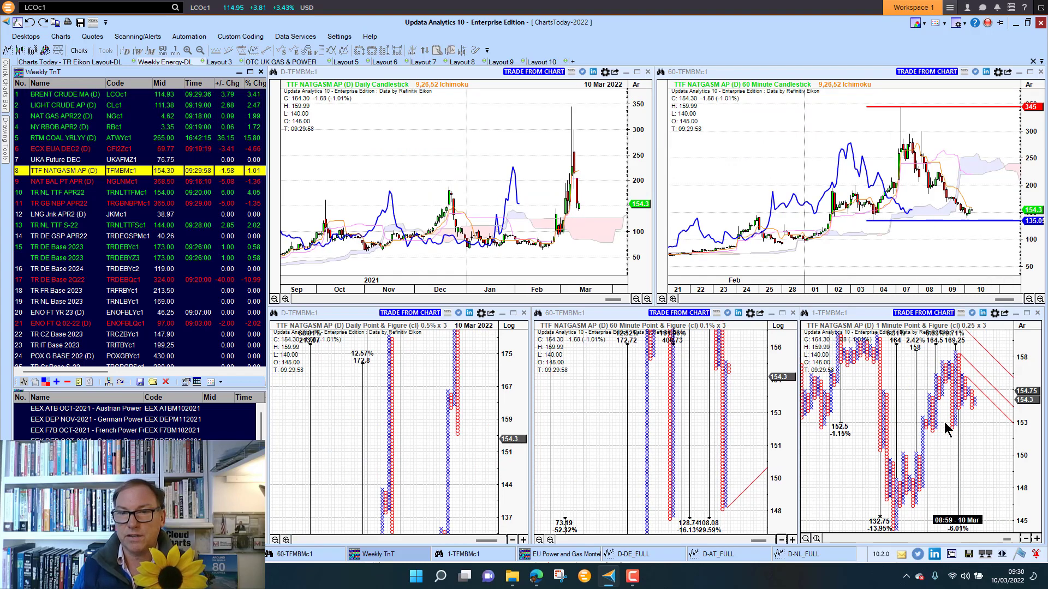
left_click_drag(947, 458, 943, 488)
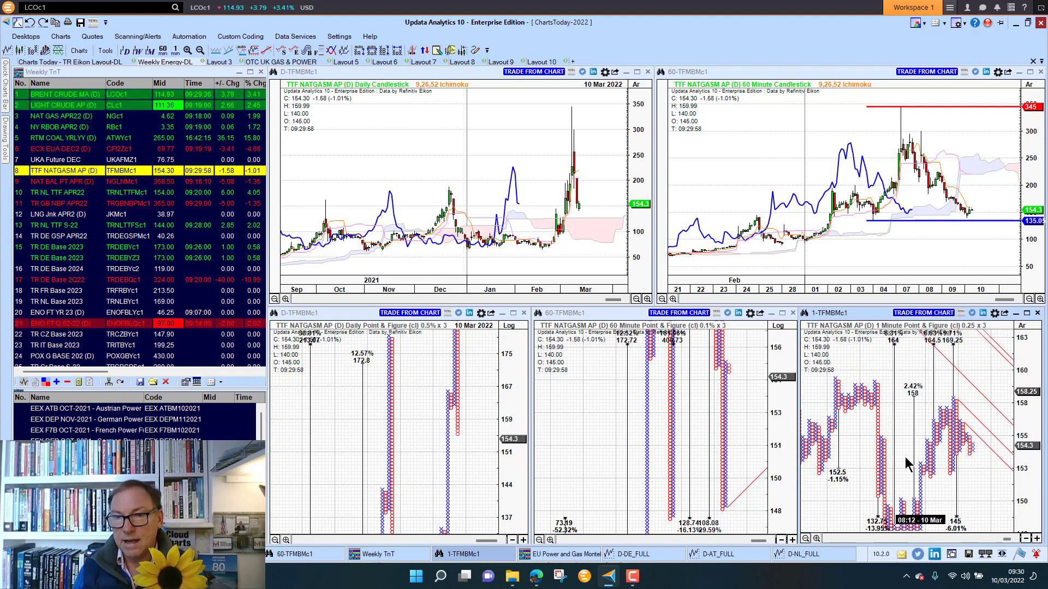
left_click(70, 183)
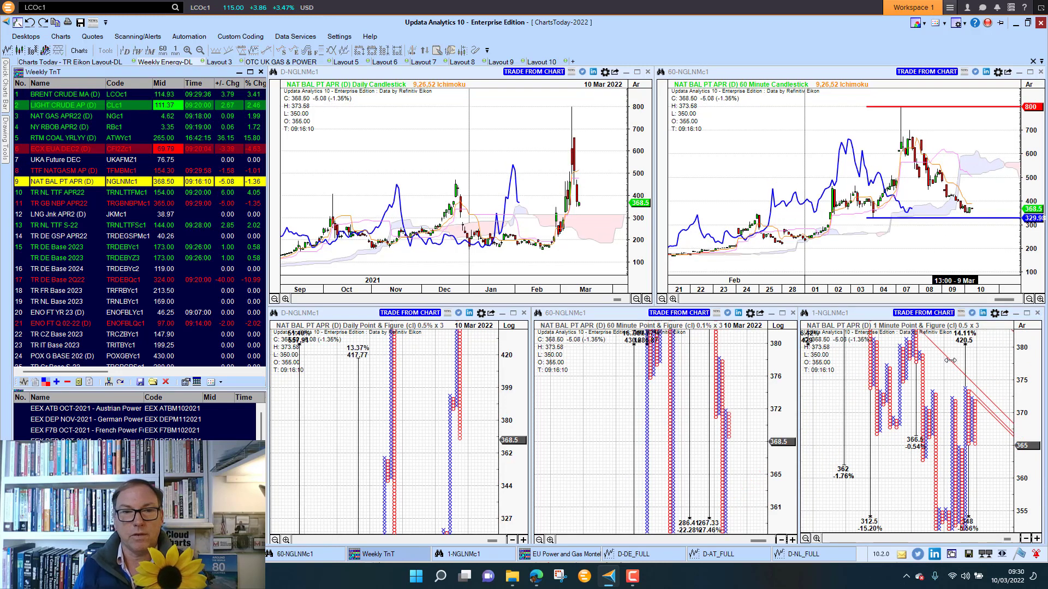
left_click(66, 260)
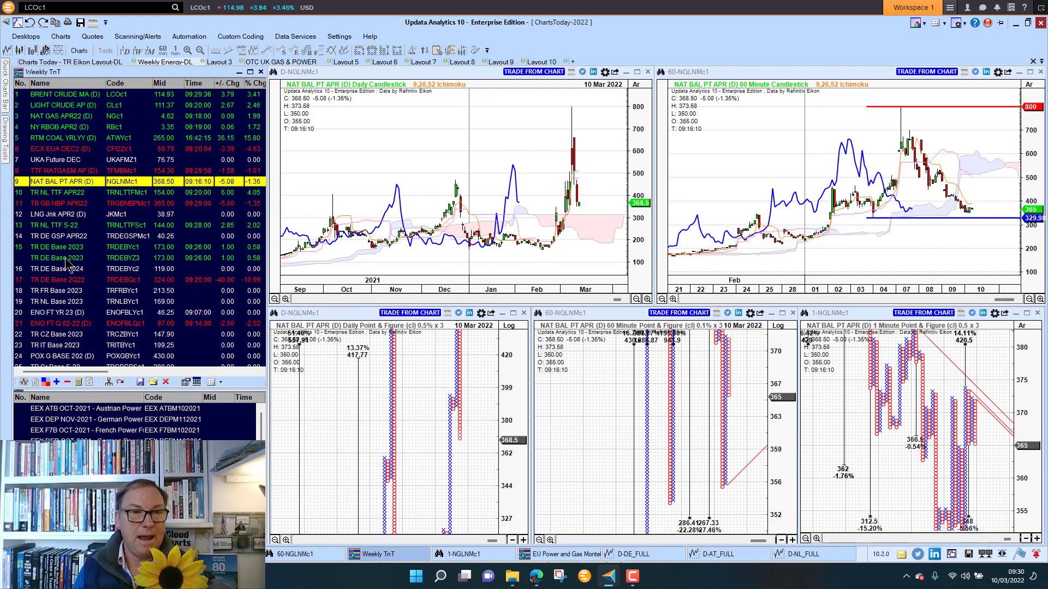